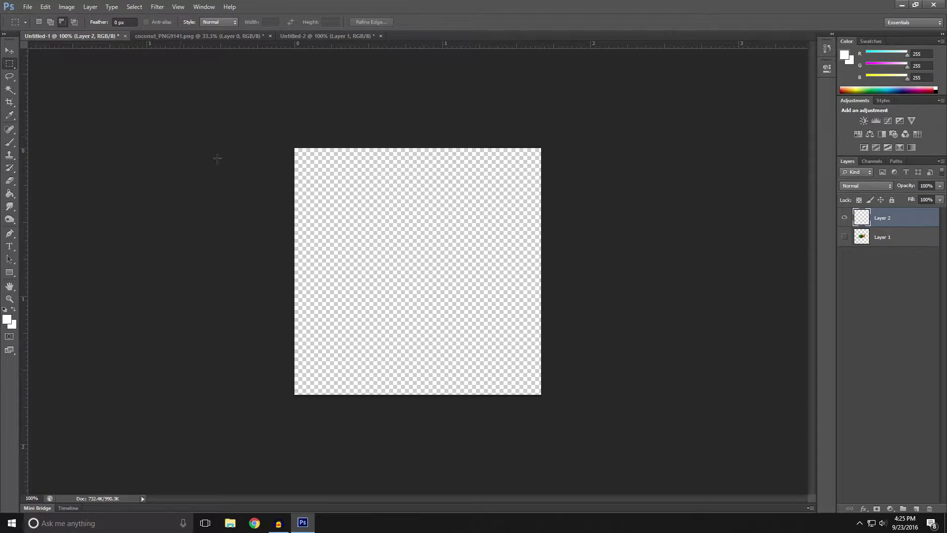
Step: Create a new blank 500 × 500 pixel document (Untitled-3) via File > New
{"action": "left_click", "coordinate": [293, 38]}
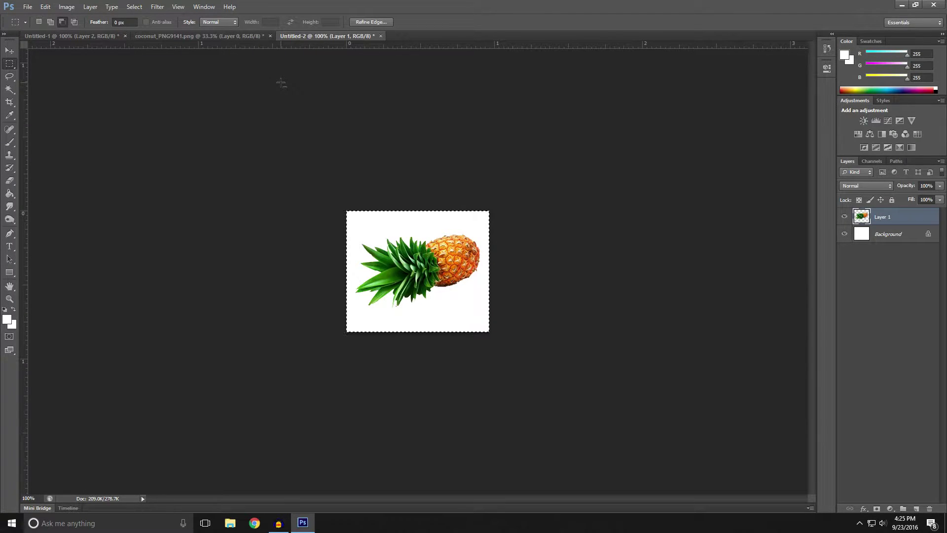
{"action": "left_click", "coordinate": [72, 36]}
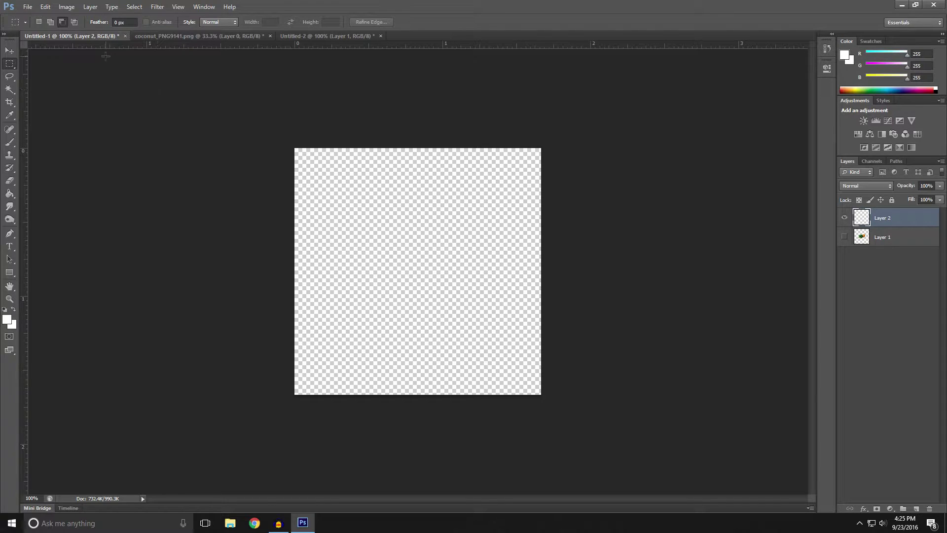
{"action": "left_click", "coordinate": [29, 10]}
{"action": "left_click", "coordinate": [34, 17]}
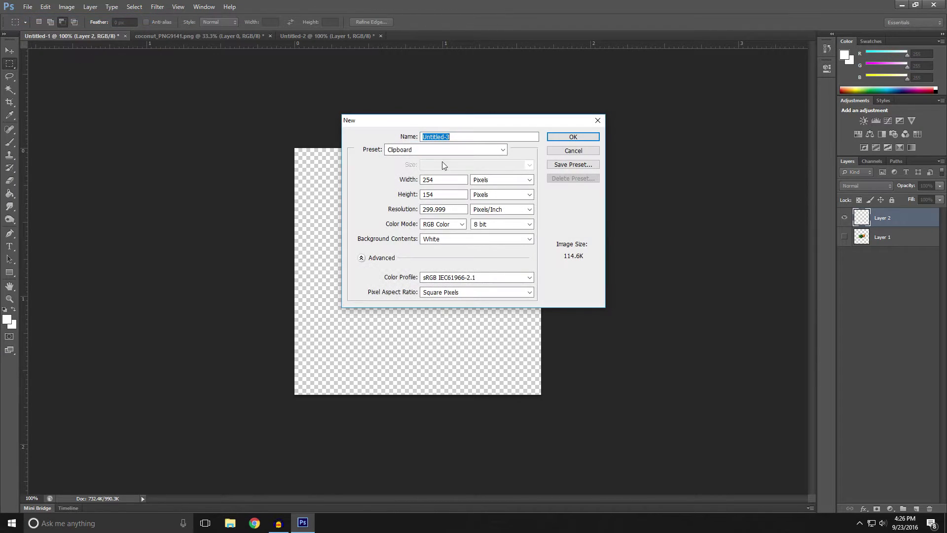
{"action": "type", "text": "500"}
{"action": "key", "text": "Tab"}
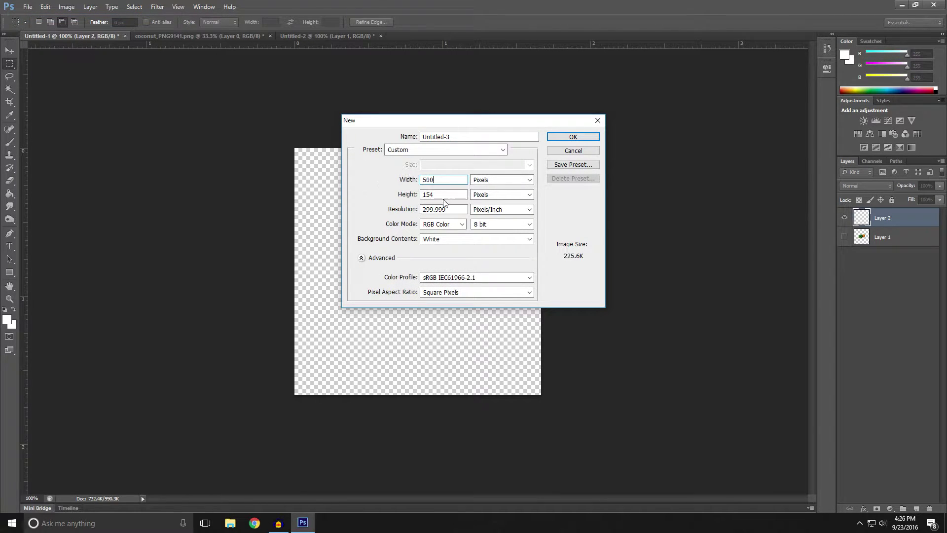
{"action": "type", "text": "500"}
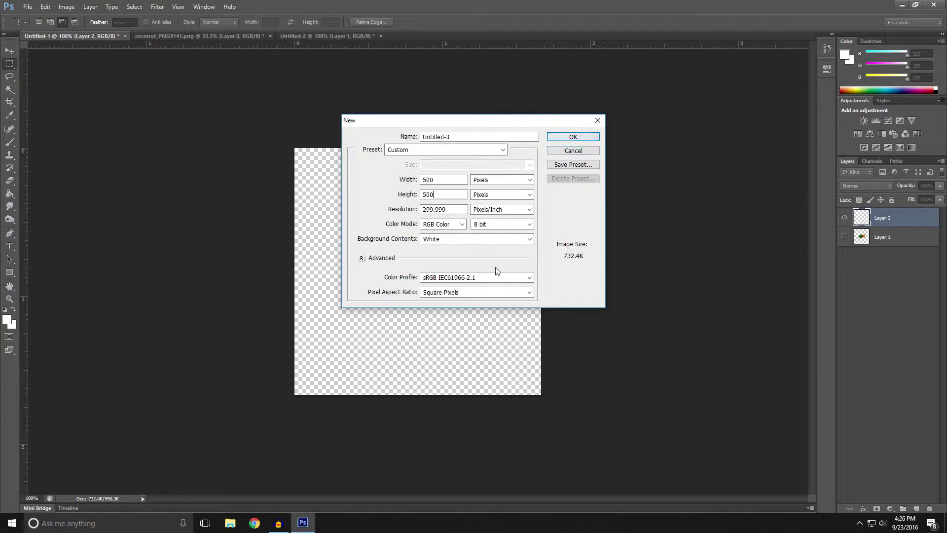
{"action": "left_click", "coordinate": [562, 138]}
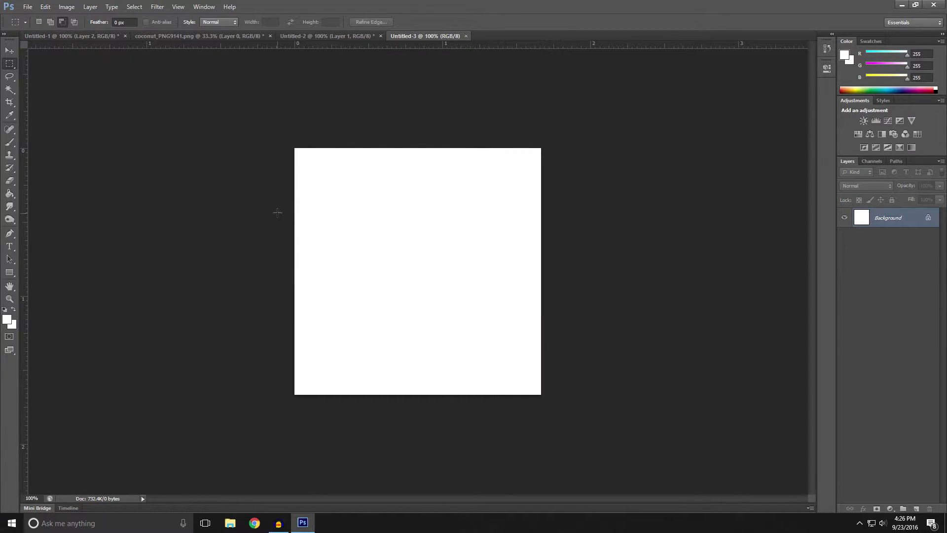
Step: Add a transparent layer and delete the white Background layer from the tile
{"action": "left_click", "coordinate": [916, 508]}
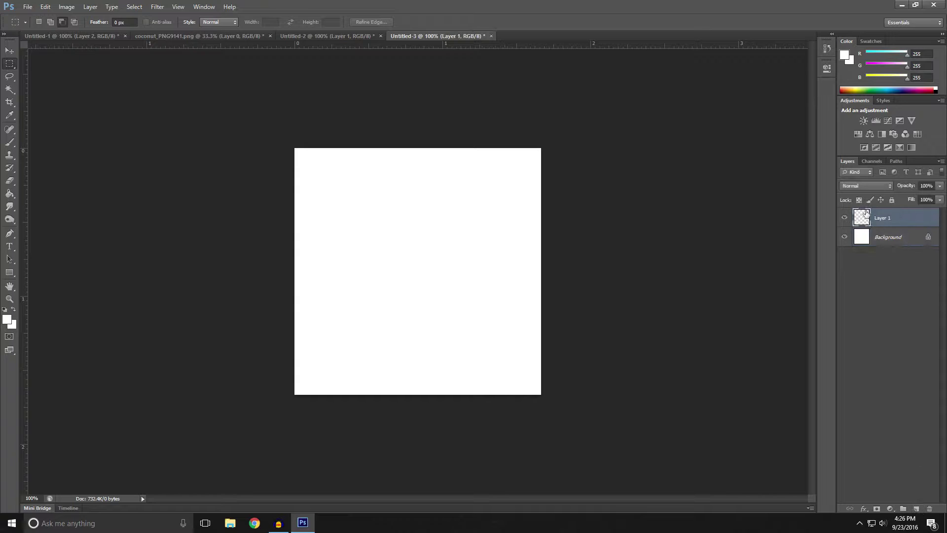
{"action": "left_click", "coordinate": [902, 243]}
{"action": "key", "text": "Delete"}
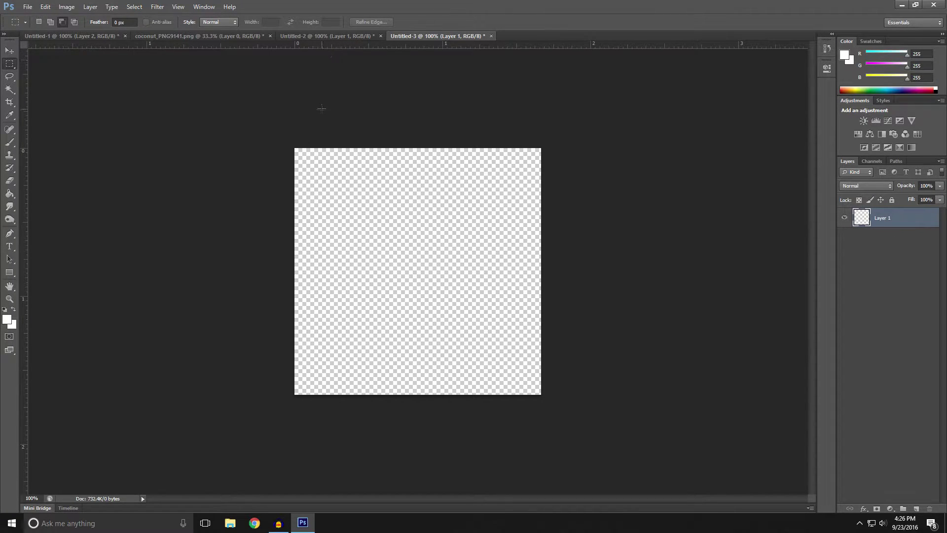
Step: Paste the pineapple onto the tile, select the whole canvas and ready the Move tool
{"action": "key", "text": "ctrl+v"}
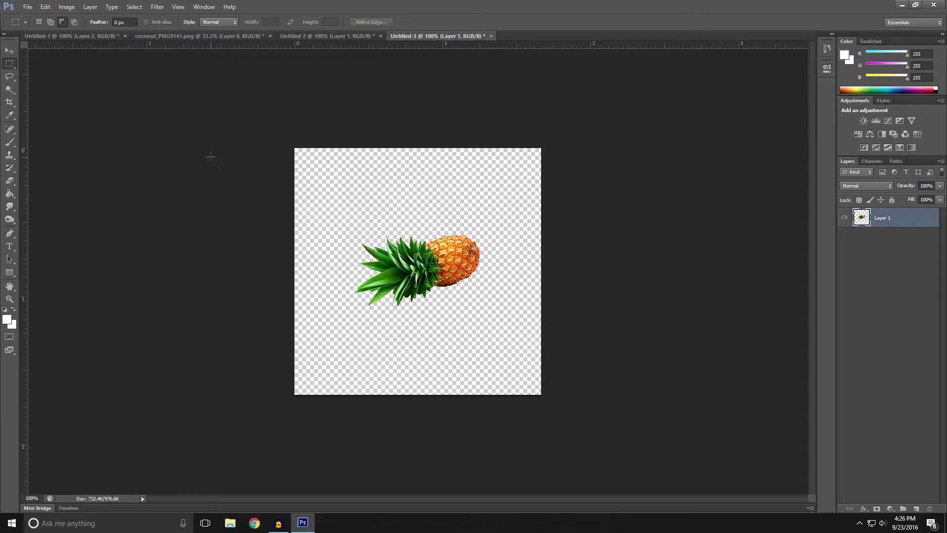
{"action": "mouse_move", "coordinate": [62, 74]}
{"action": "left_mouse_down"}
{"action": "mouse_move", "coordinate": [220, 120]}
{"action": "mouse_move", "coordinate": [563, 404]}
{"action": "left_mouse_up"}
{"action": "left_click", "coordinate": [9, 50]}
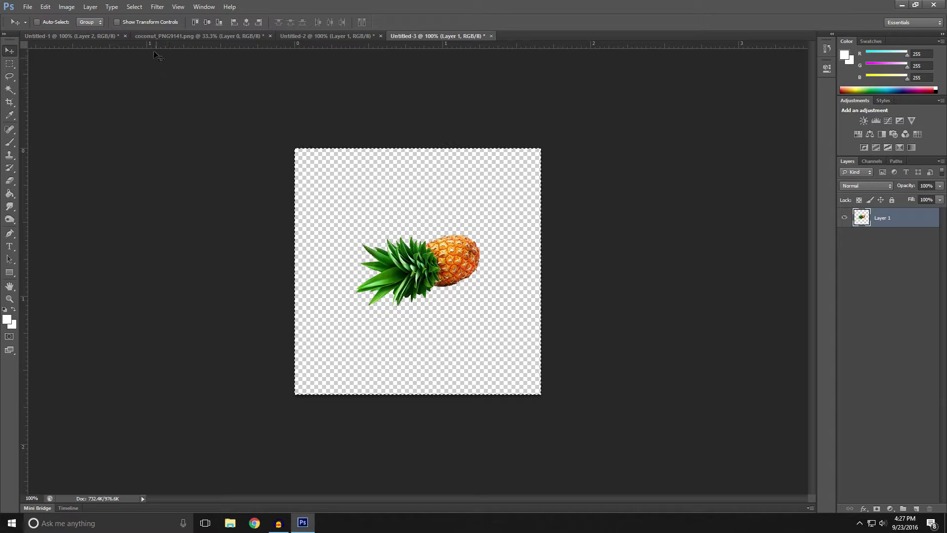
Step: Offset the pineapple +250 pixels horizontally and vertically with Wrap Around so it splits into the corners
{"action": "left_click", "coordinate": [158, 9]}
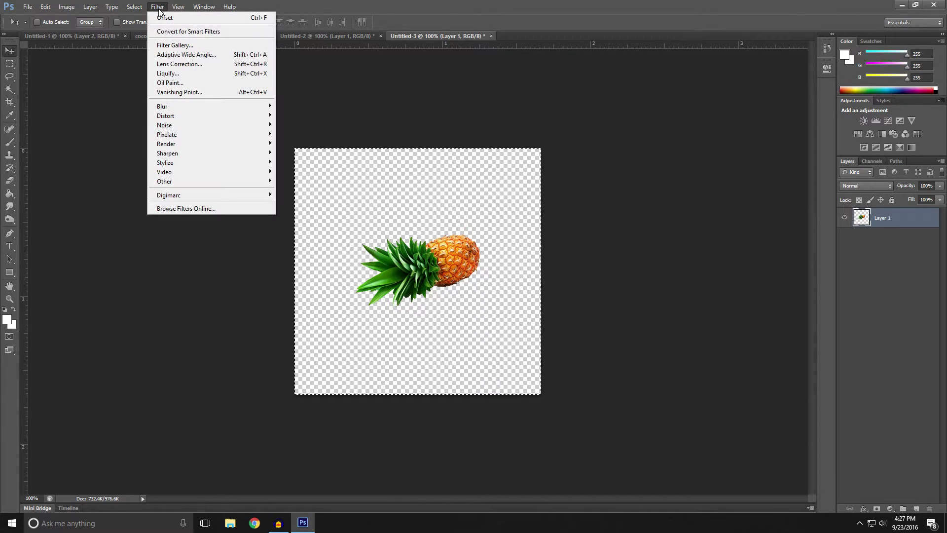
{"action": "mouse_move", "coordinate": [212, 181]}
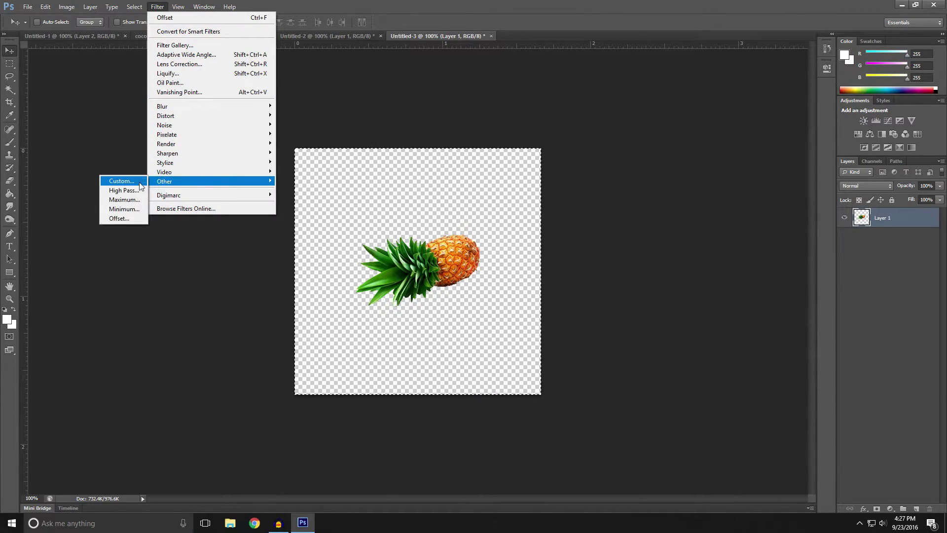
{"action": "left_click", "coordinate": [131, 219]}
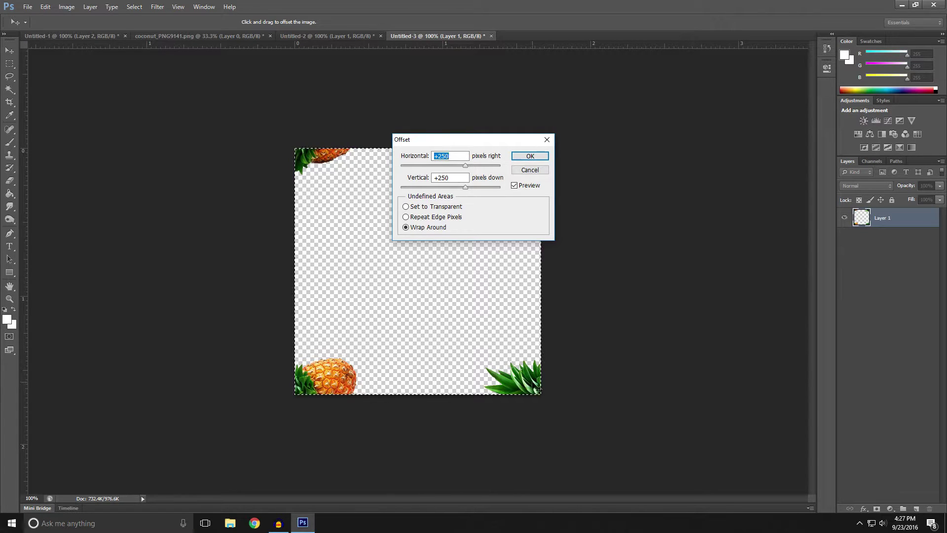
{"action": "left_click_drag", "start_coordinate": [450, 139], "coordinate": [144, 106]}
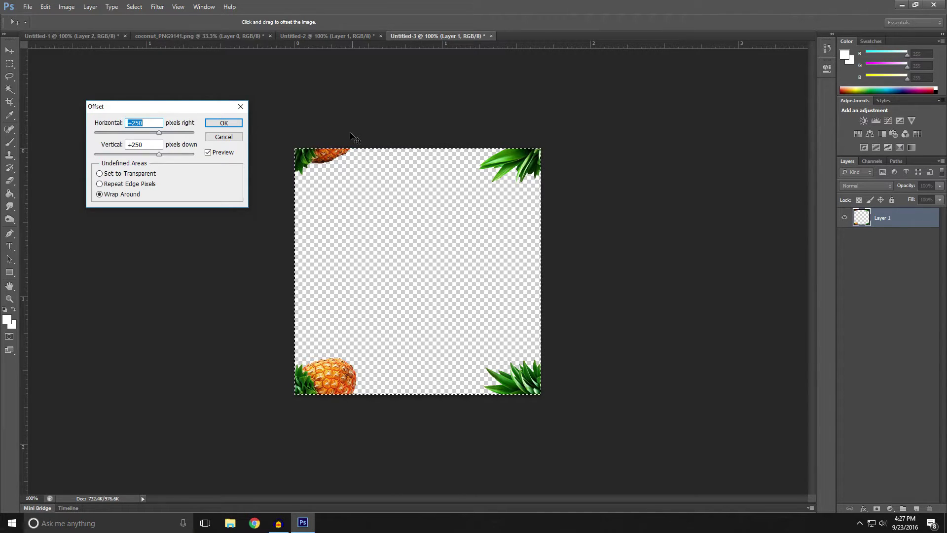
{"action": "left_click", "coordinate": [225, 124]}
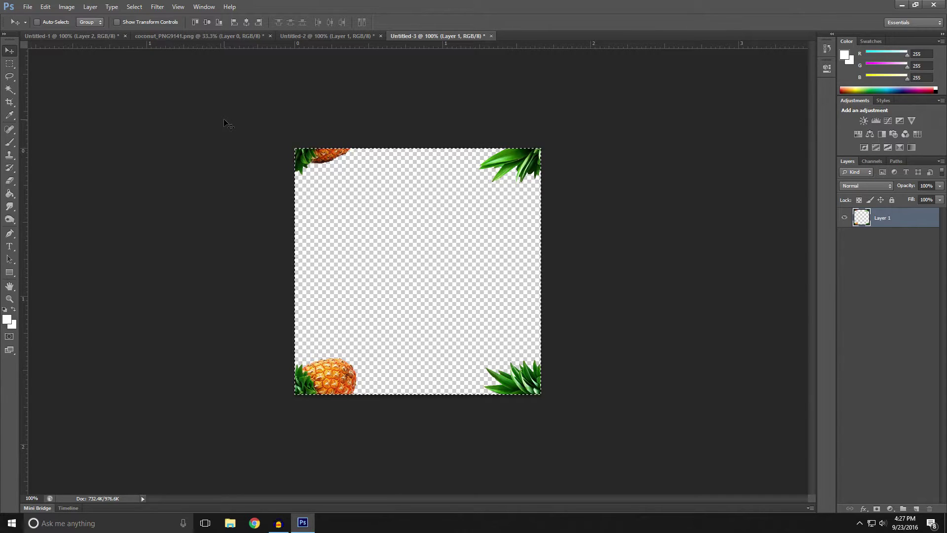
{"action": "left_click", "coordinate": [151, 37]}
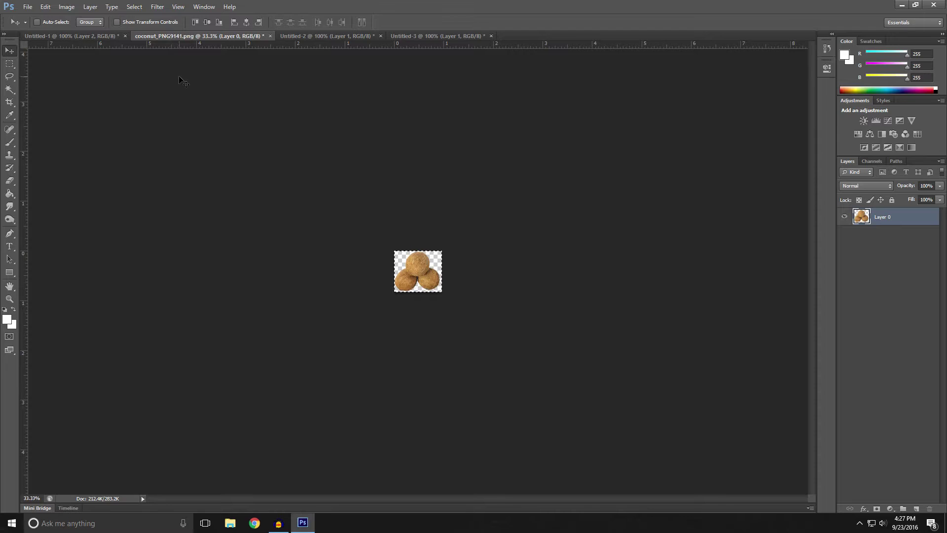
Step: Paste the coconuts into the tile as a new layer and enlarge the cluster with Free Transform
{"action": "left_click", "coordinate": [83, 37]}
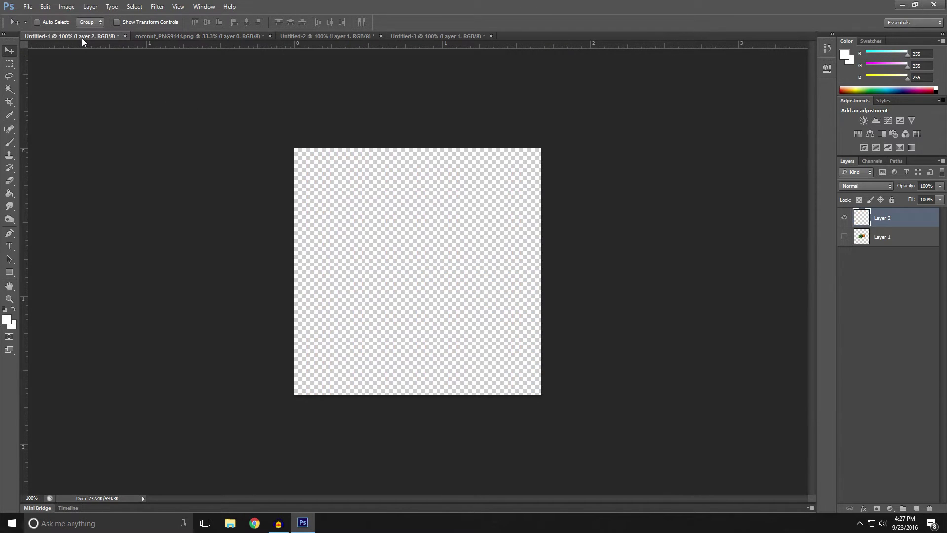
{"action": "left_click", "coordinate": [433, 35]}
{"action": "key", "text": "ctrl+v"}
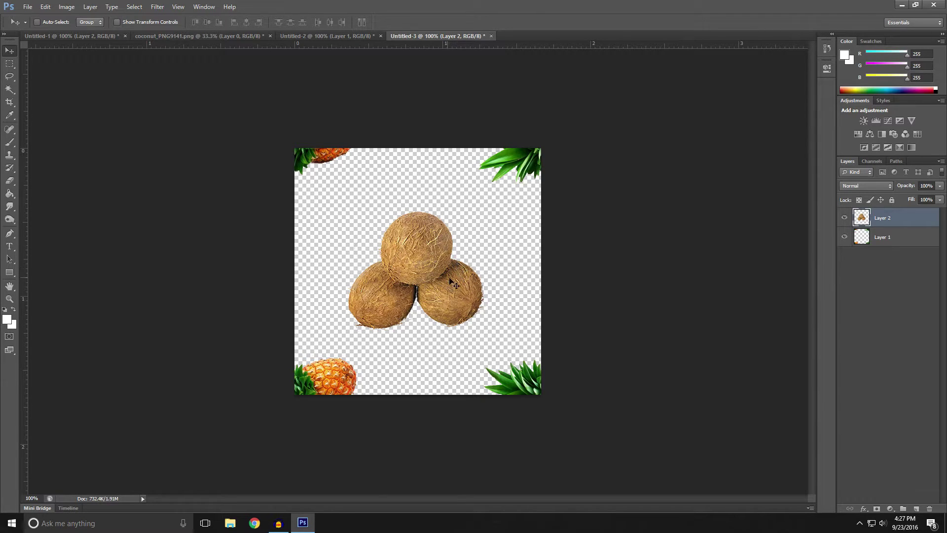
{"action": "key", "text": "ctrl+t"}
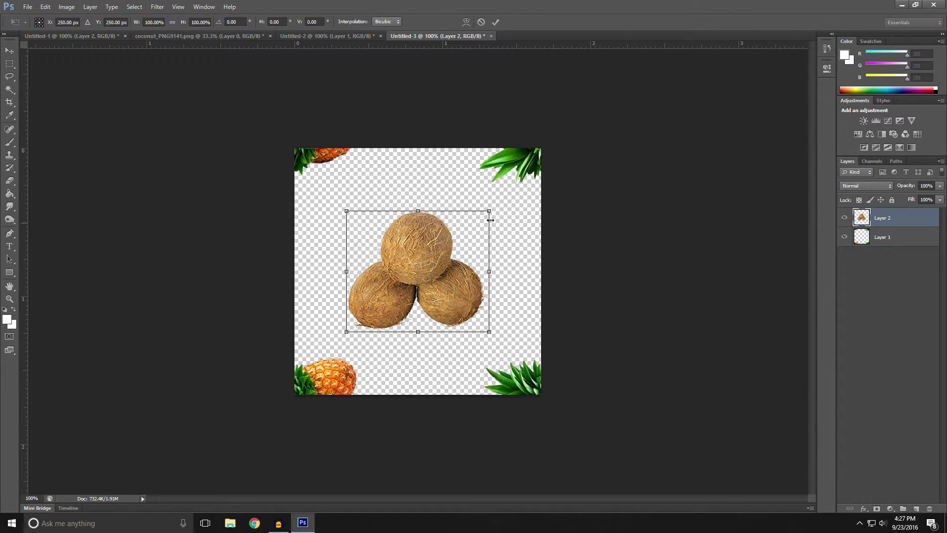
{"action": "left_click_drag", "start_coordinate": [490, 210], "coordinate": [509, 188]}
{"action": "left_click_drag", "start_coordinate": [492, 222], "coordinate": [482, 229]}
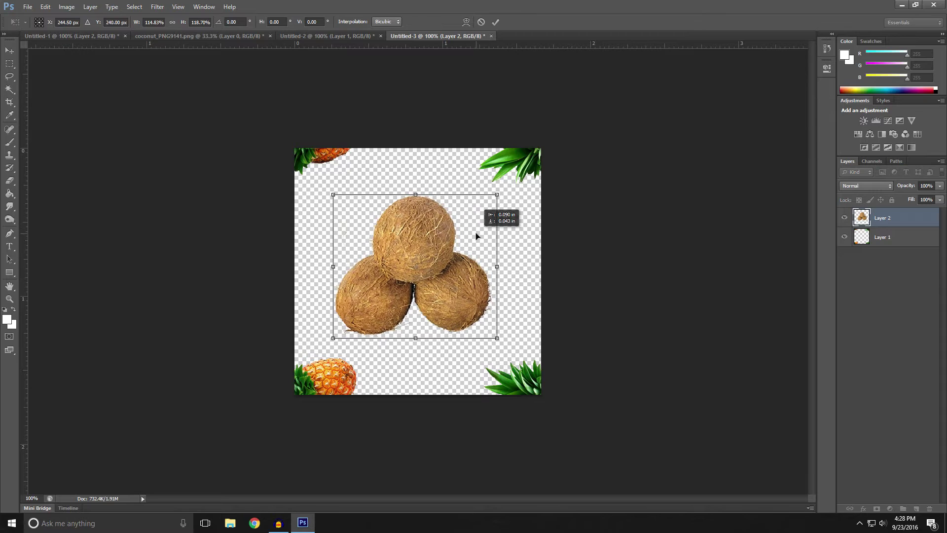
{"action": "left_click", "coordinate": [10, 63]}
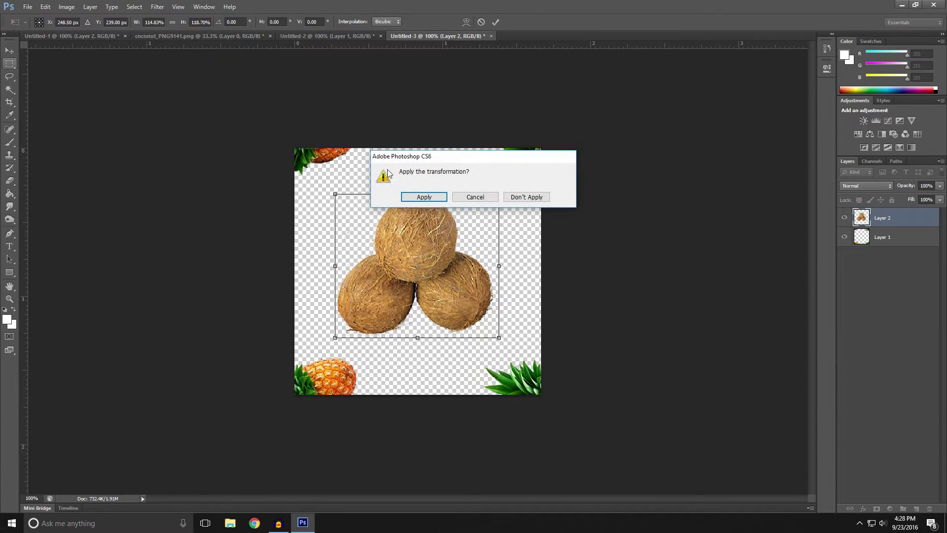
{"action": "key", "text": "Return"}
Step: Select the whole canvas and align the coconut layer to its horizontal and vertical centre
{"action": "left_click", "coordinate": [9, 52]}
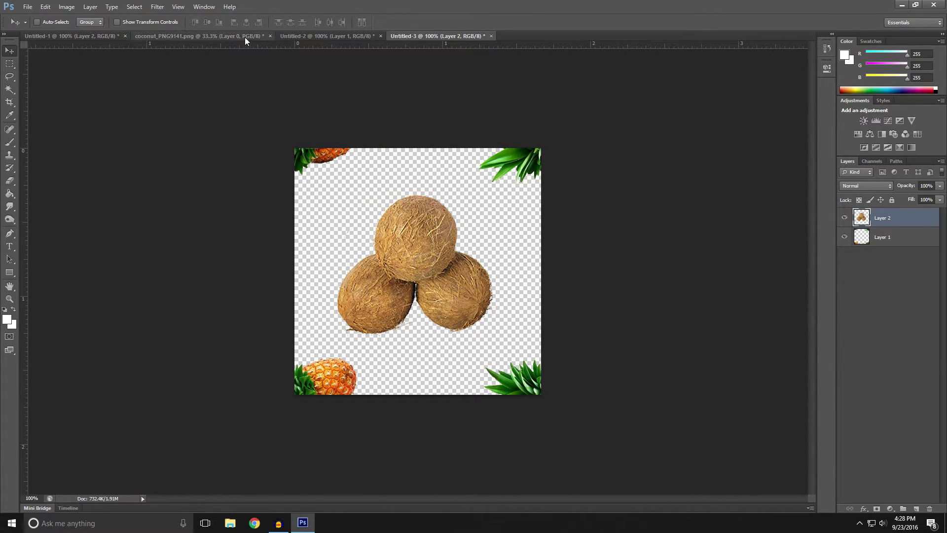
{"action": "left_click", "coordinate": [10, 63]}
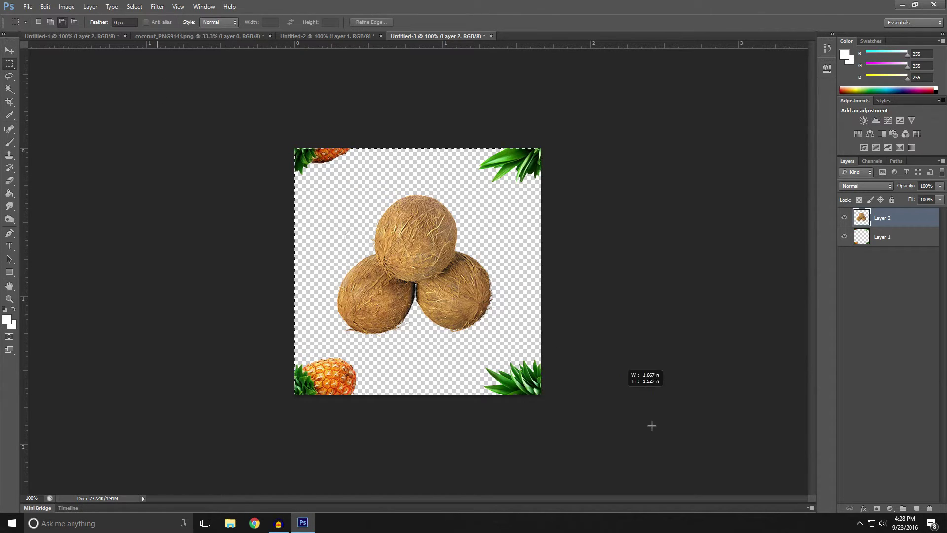
{"action": "key", "text": "ctrl+a"}
{"action": "left_click", "coordinate": [10, 52]}
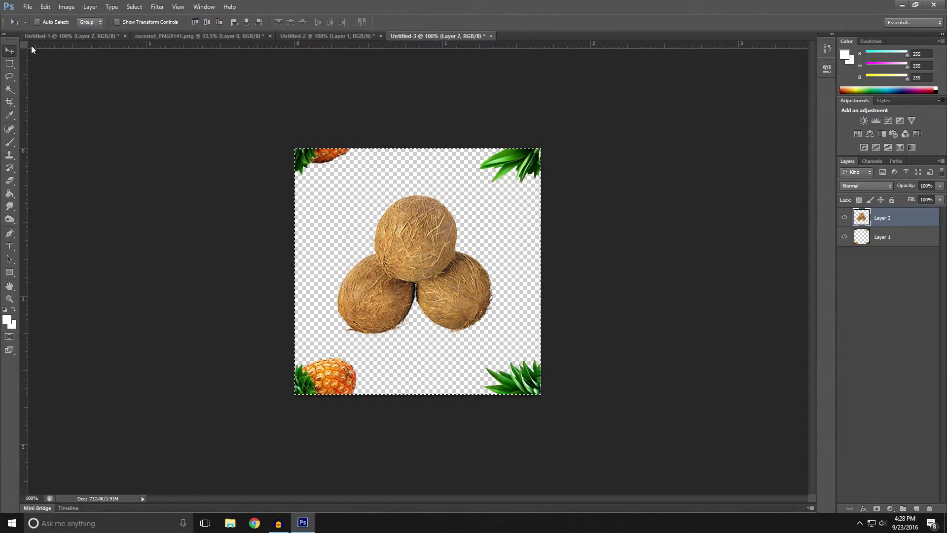
{"action": "left_click", "coordinate": [207, 21]}
{"action": "left_click", "coordinate": [245, 23]}
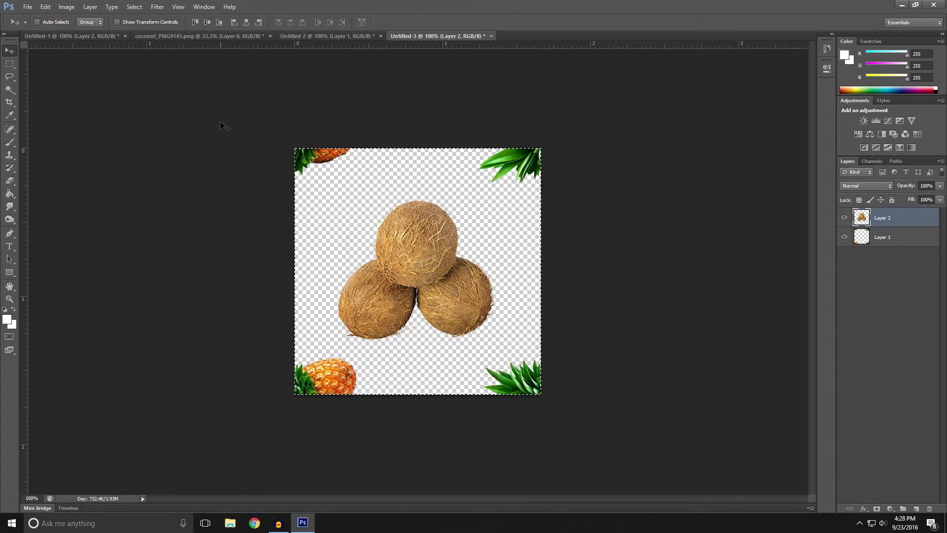
Step: Define the tile as a pattern named 'Tutorial for Pattern' via Edit > Define Pattern
{"action": "left_click", "coordinate": [45, 7]}
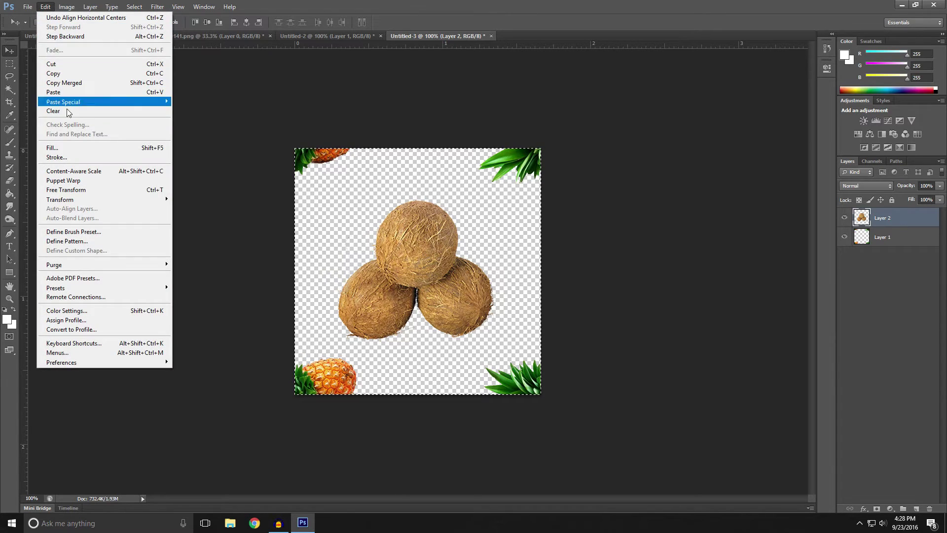
{"action": "left_click", "coordinate": [93, 241]}
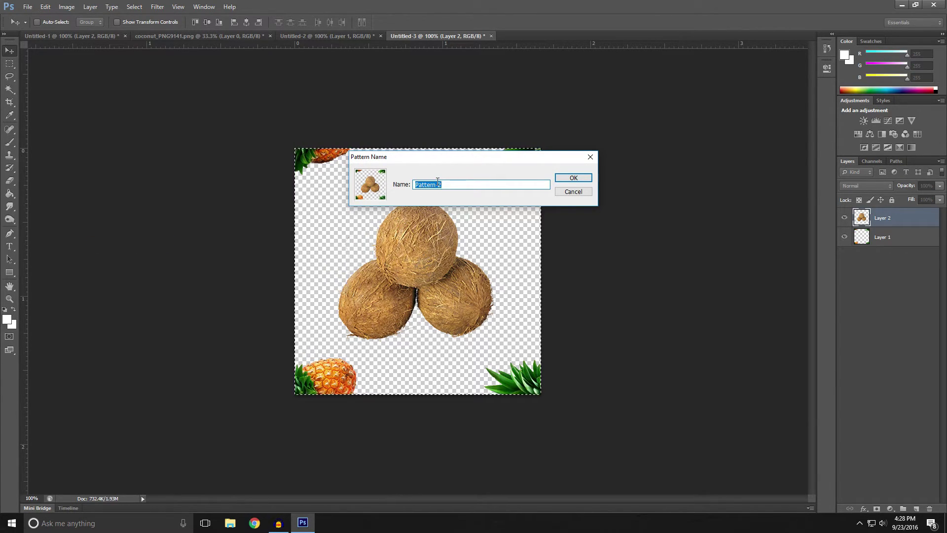
{"action": "type", "text": "Tut"}
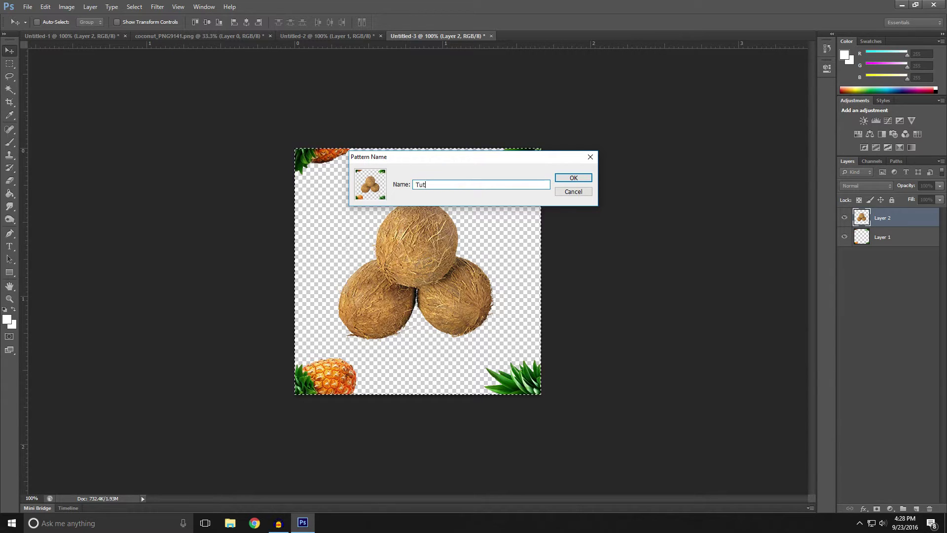
{"action": "type", "text": "orial for Pa"}
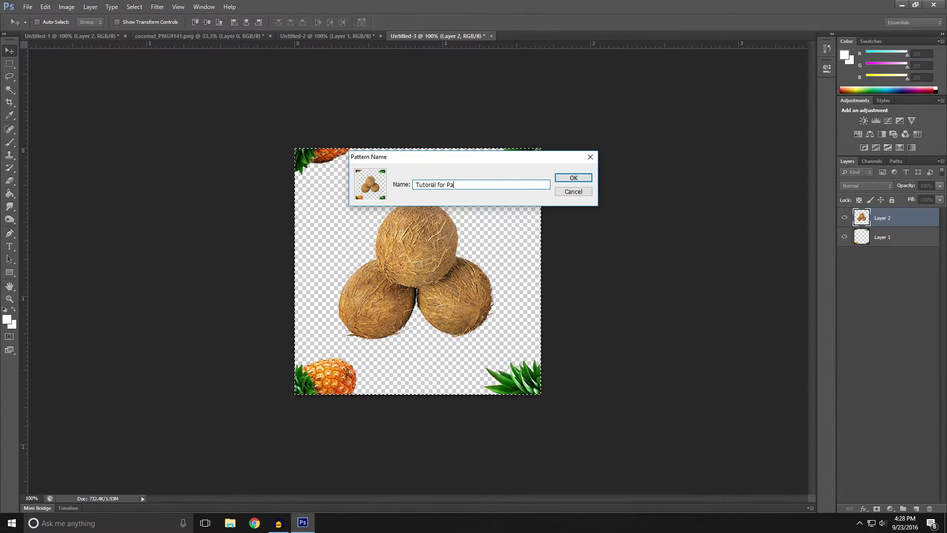
{"action": "type", "text": "ttern"}
{"action": "key", "text": "Return"}
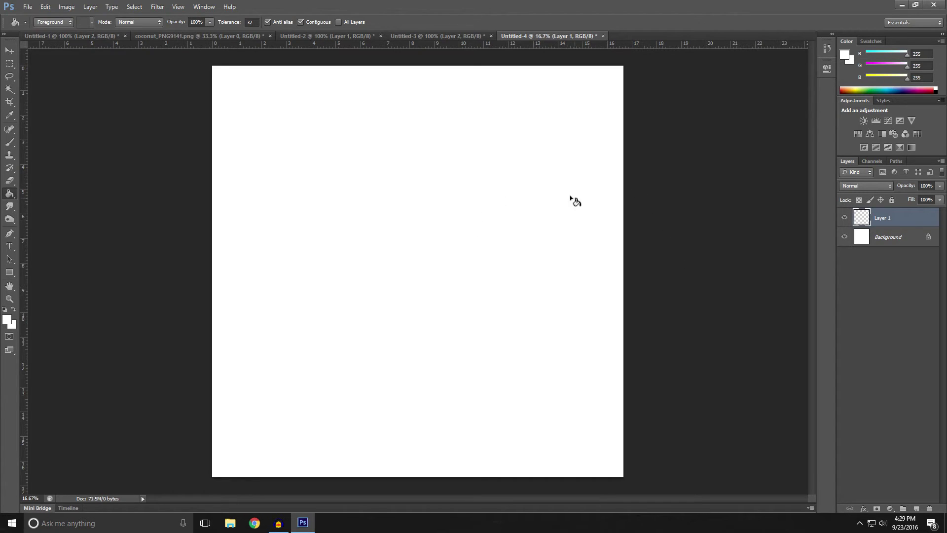
Step: Apply a Pattern Overlay with the coconut-and-pineapple pattern to Layer 1 and fill it so the pattern shows
{"action": "left_click", "coordinate": [864, 509]}
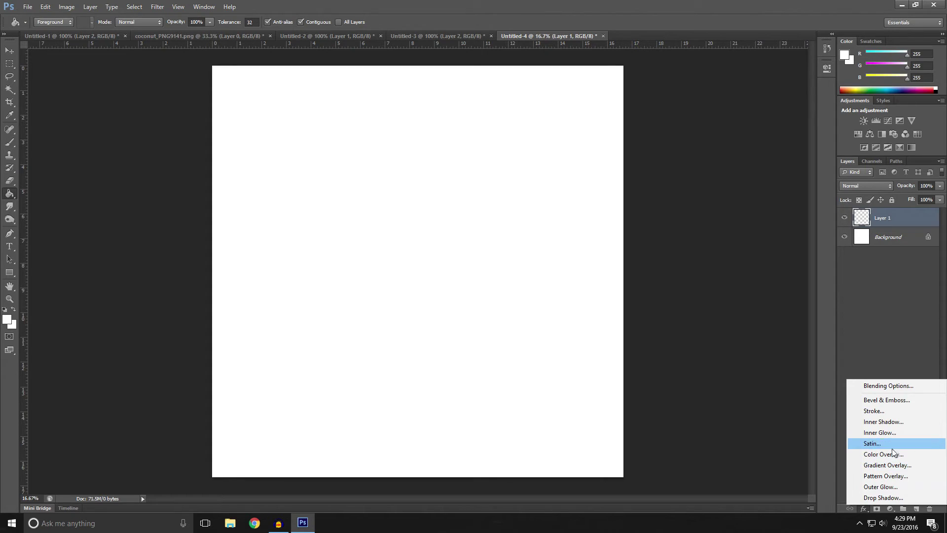
{"action": "left_click", "coordinate": [900, 480]}
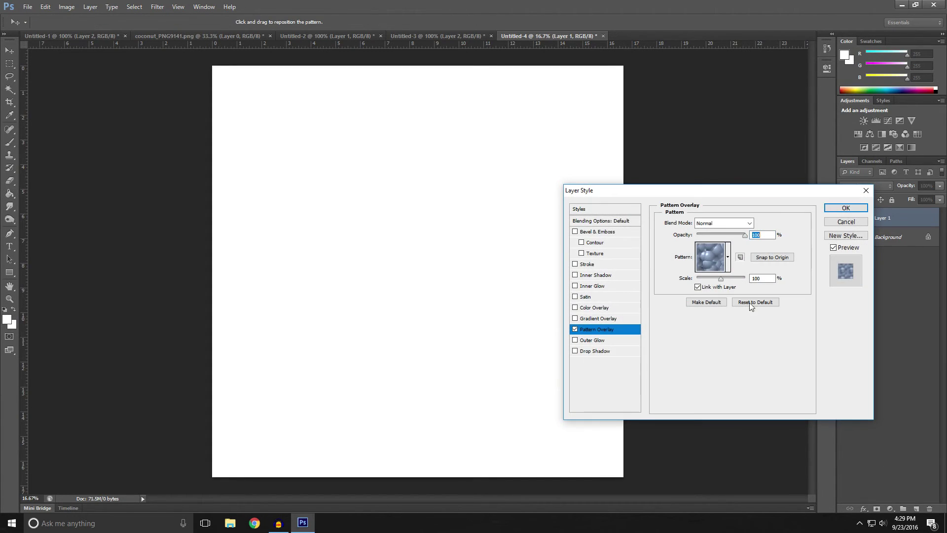
{"action": "left_click", "coordinate": [728, 256]}
{"action": "left_click", "coordinate": [714, 301]}
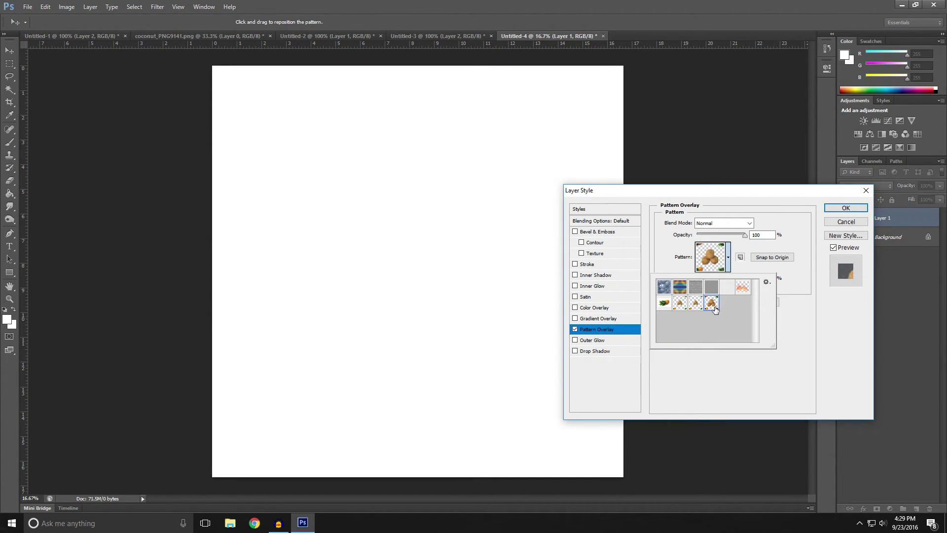
{"action": "left_click", "coordinate": [825, 210]}
{"action": "left_click", "coordinate": [434, 193]}
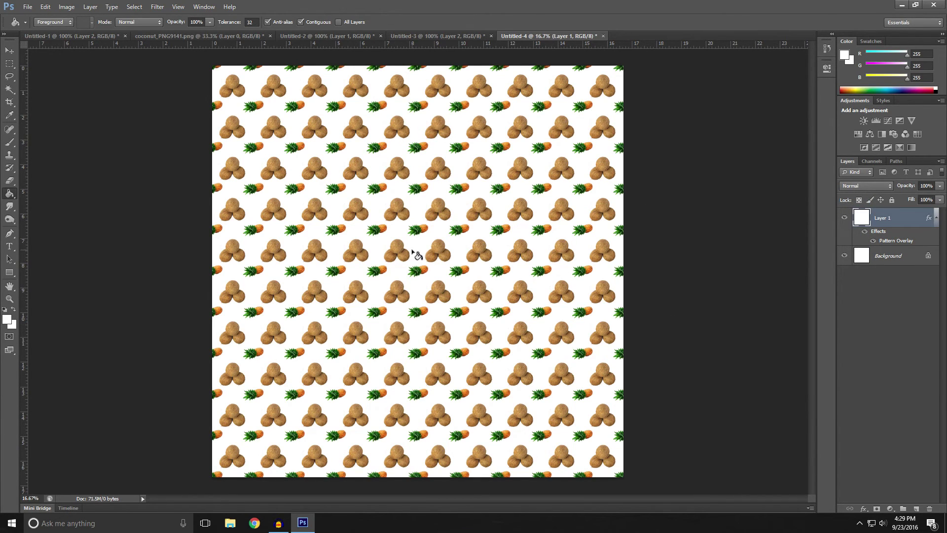
{"action": "scroll", "coordinate": [416, 254], "scroll_direction": "up", "scroll_amount": 1}
{"action": "scroll", "coordinate": [417, 254], "scroll_direction": "up", "scroll_amount": 1}
{"action": "scroll", "coordinate": [417, 255], "scroll_direction": "up", "scroll_amount": 1}
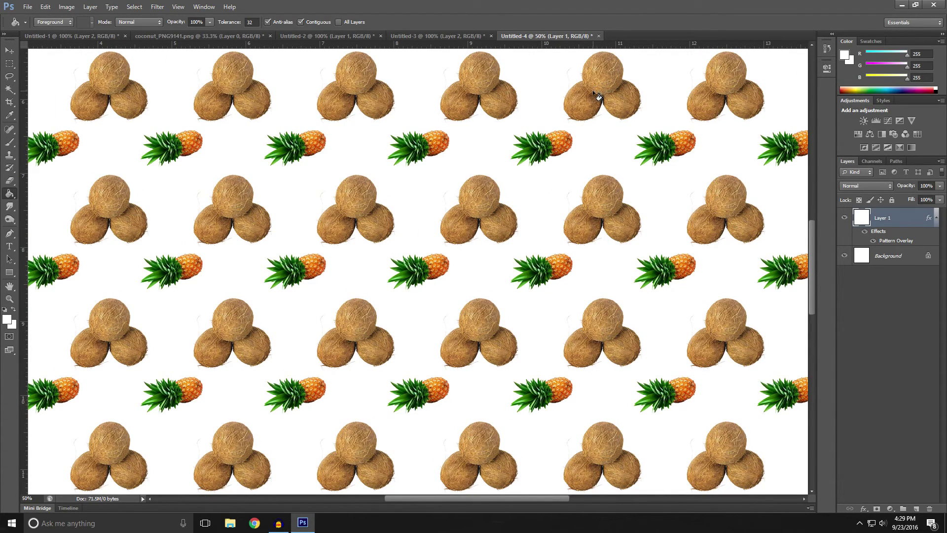
{"action": "scroll", "coordinate": [594, 92], "scroll_direction": "down", "scroll_amount": 3}
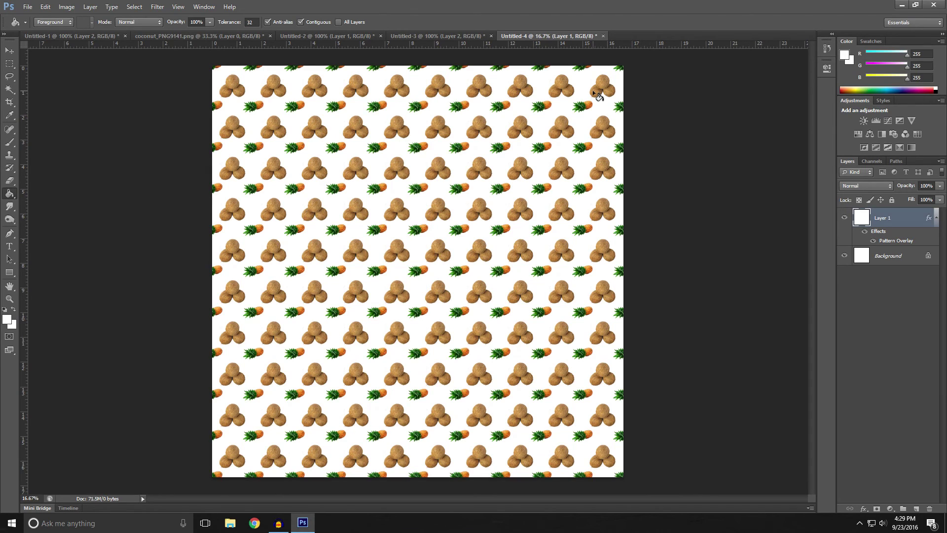